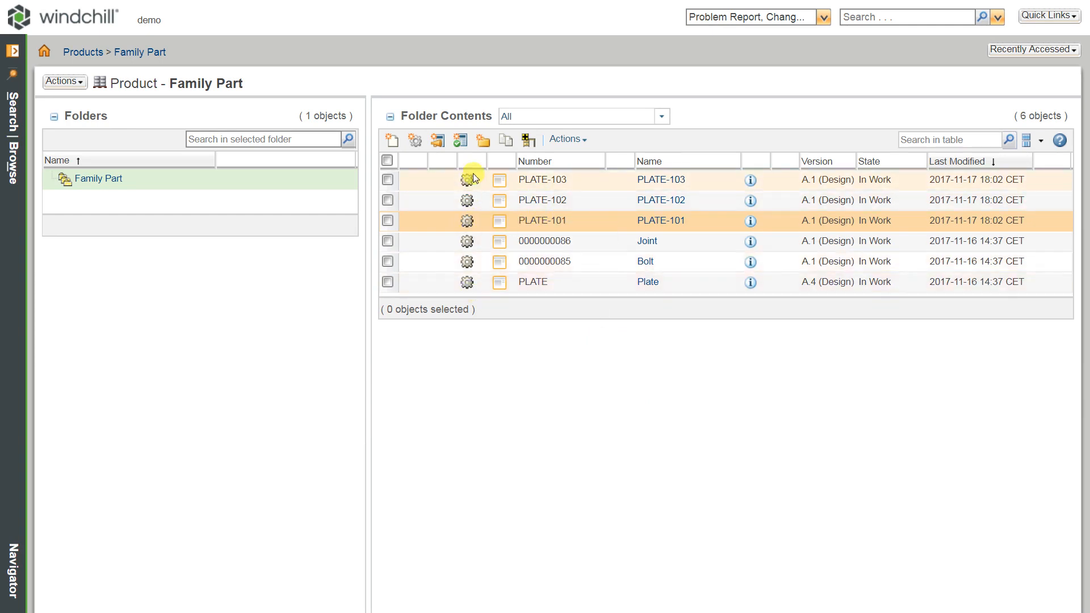
Step: Rename the Plate part so that its number becomes PLATE-XXX
right_click(526, 286)
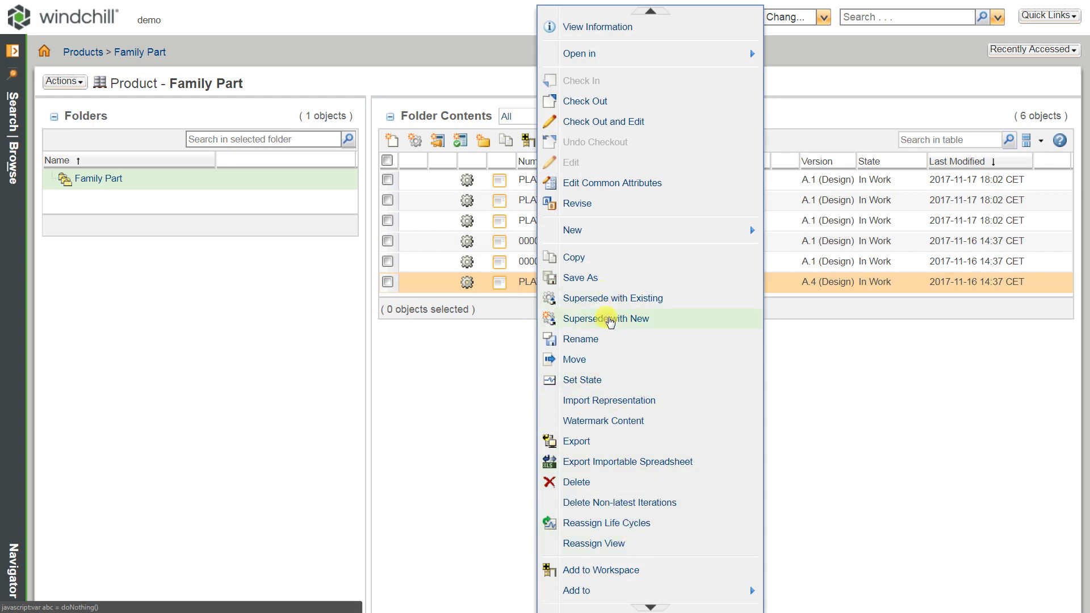
left_click(608, 339)
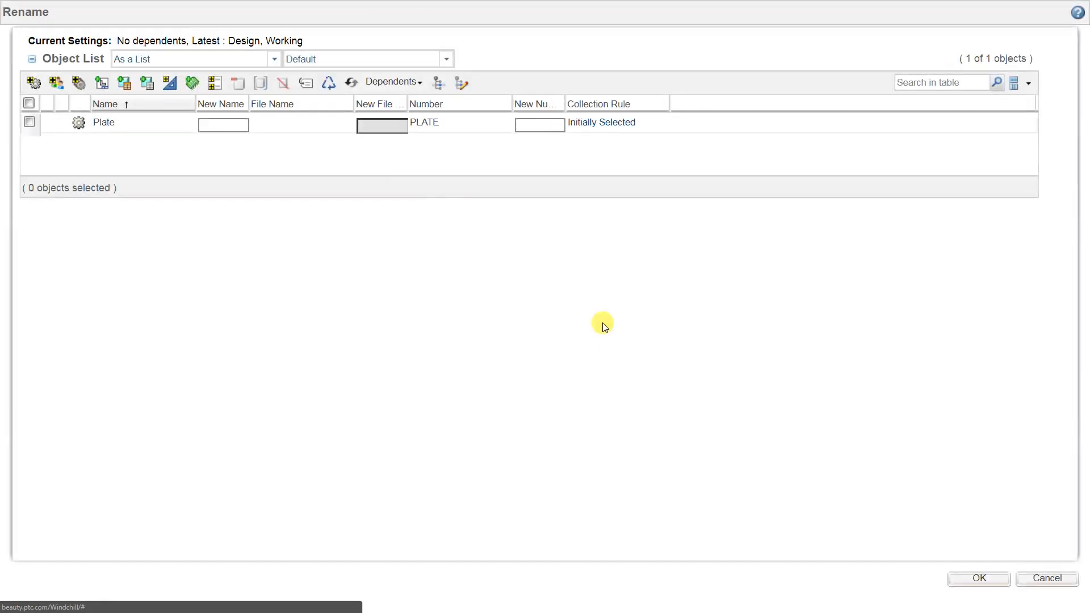
left_click(519, 126)
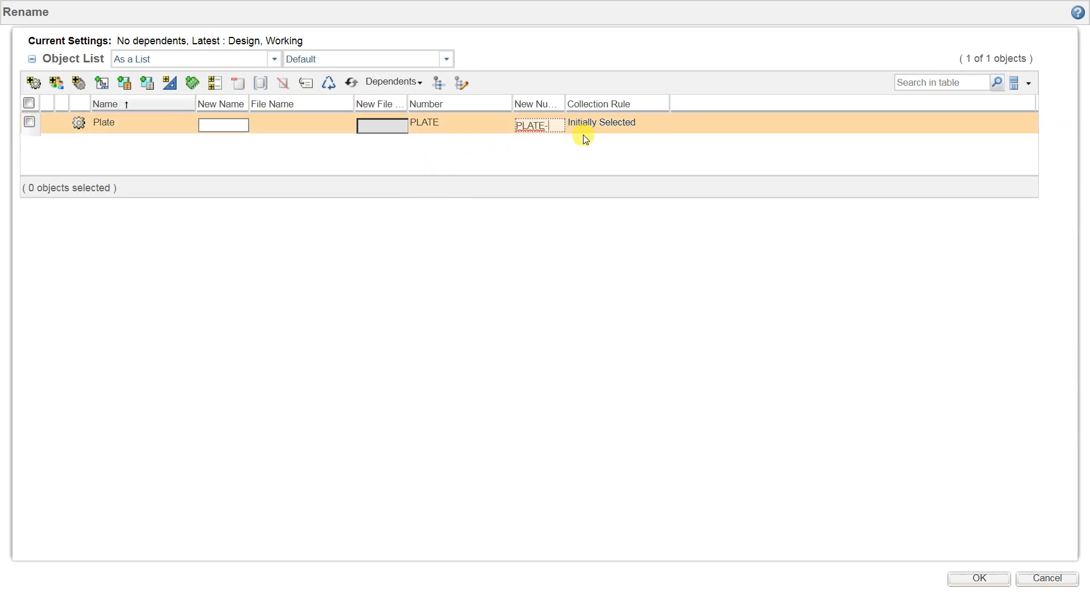
type("PLATE-XXX")
left_click_drag(547, 125, 567, 125)
left_click(979, 581)
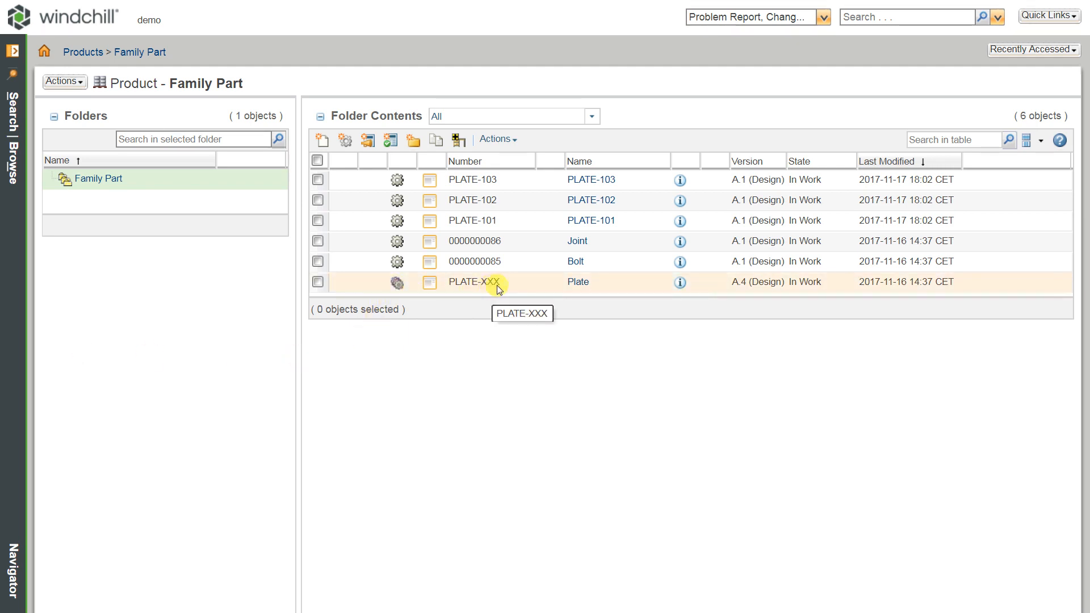
Step: Open the information page of PLATE-XXX and add a new tab named Family
left_click(682, 284)
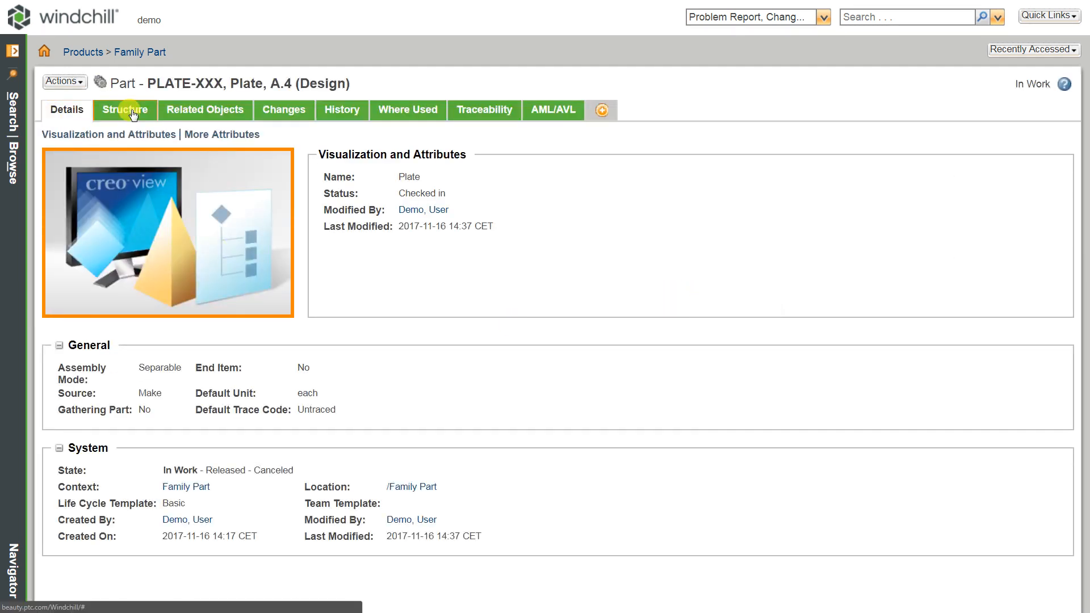
left_click(602, 110)
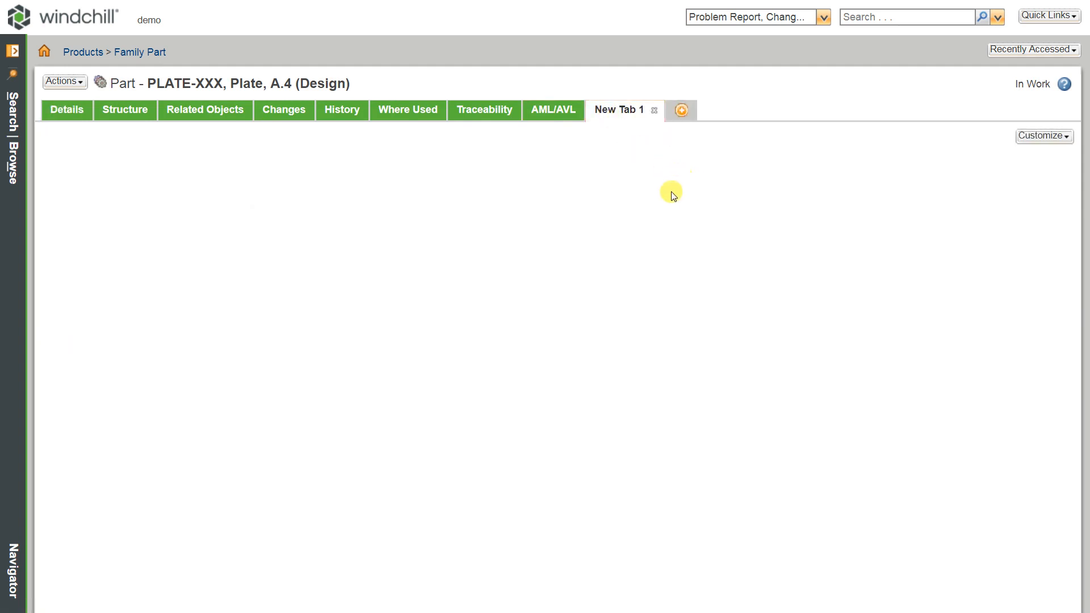
right_click(615, 112)
left_click(653, 160)
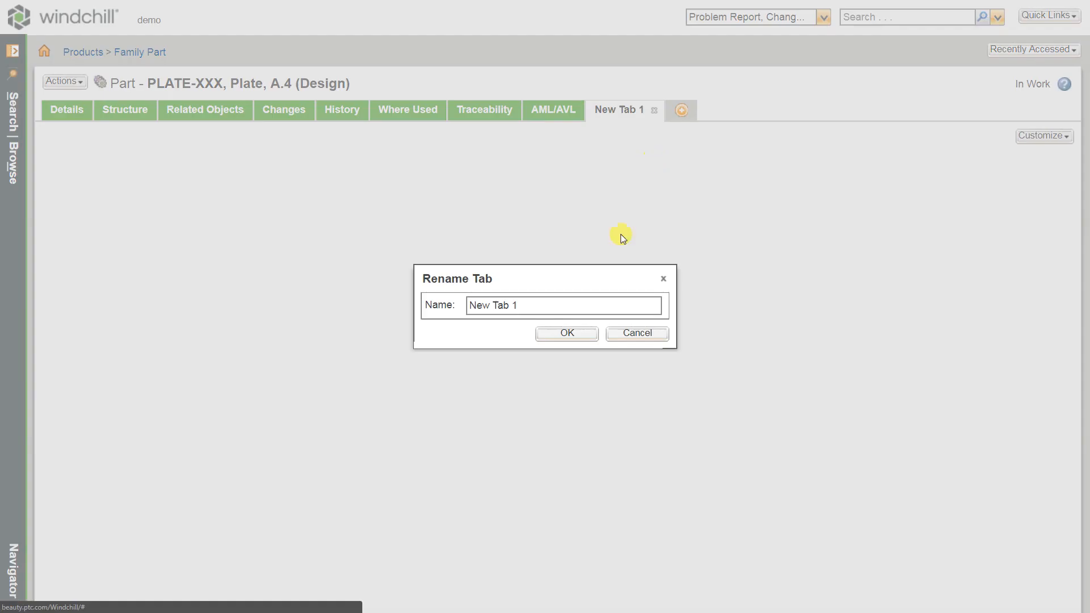
type("Family")
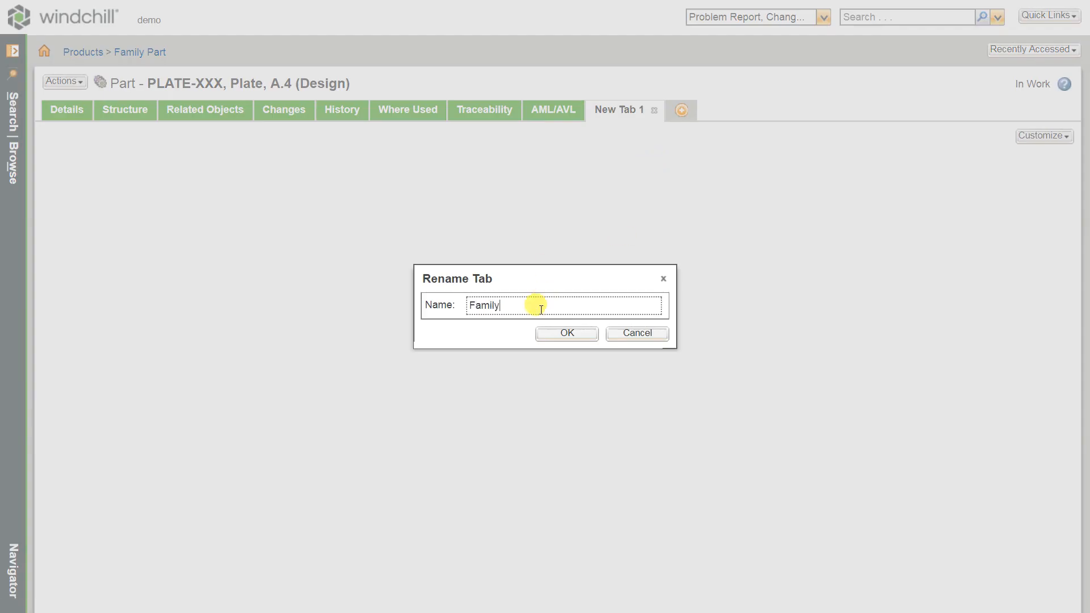
left_click(584, 339)
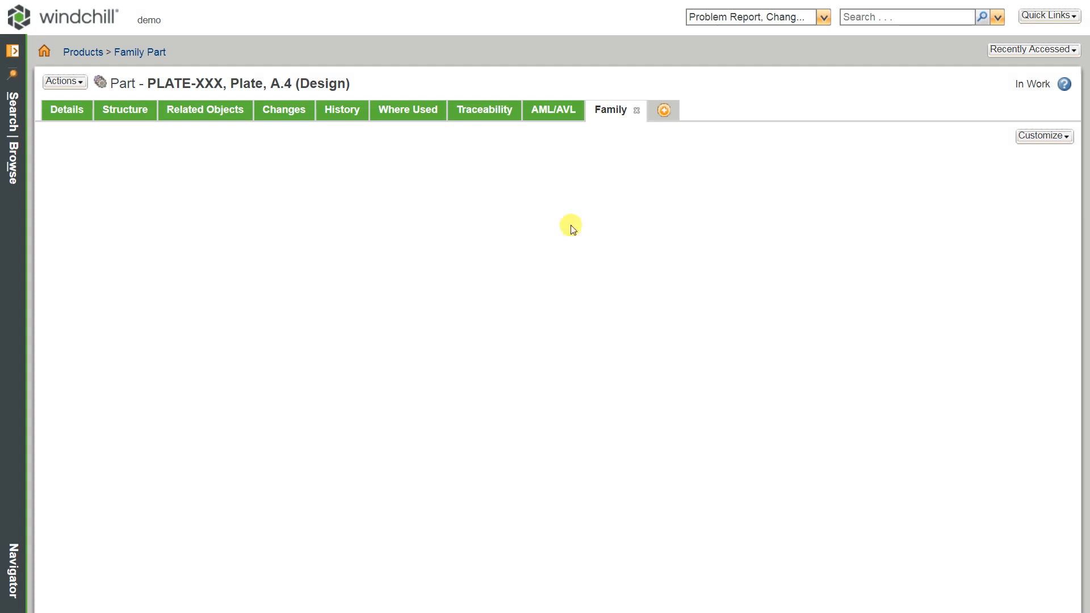
Step: Add the Family Owner, Family Members and Family Owner CAD documents tables from the related objects to the Family tab
left_click(1049, 138)
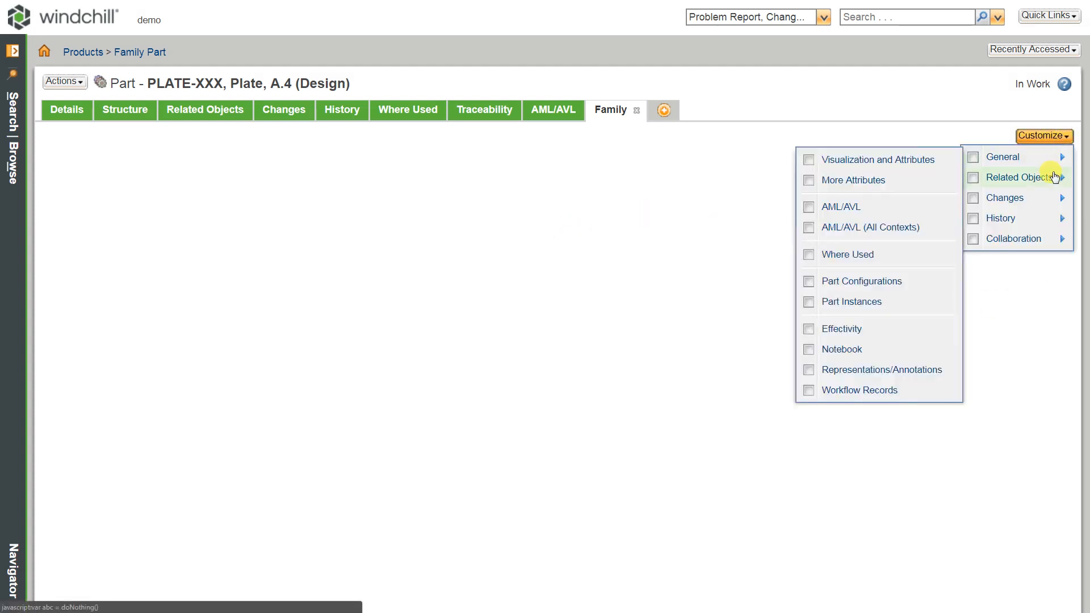
mouse_move(1054, 180)
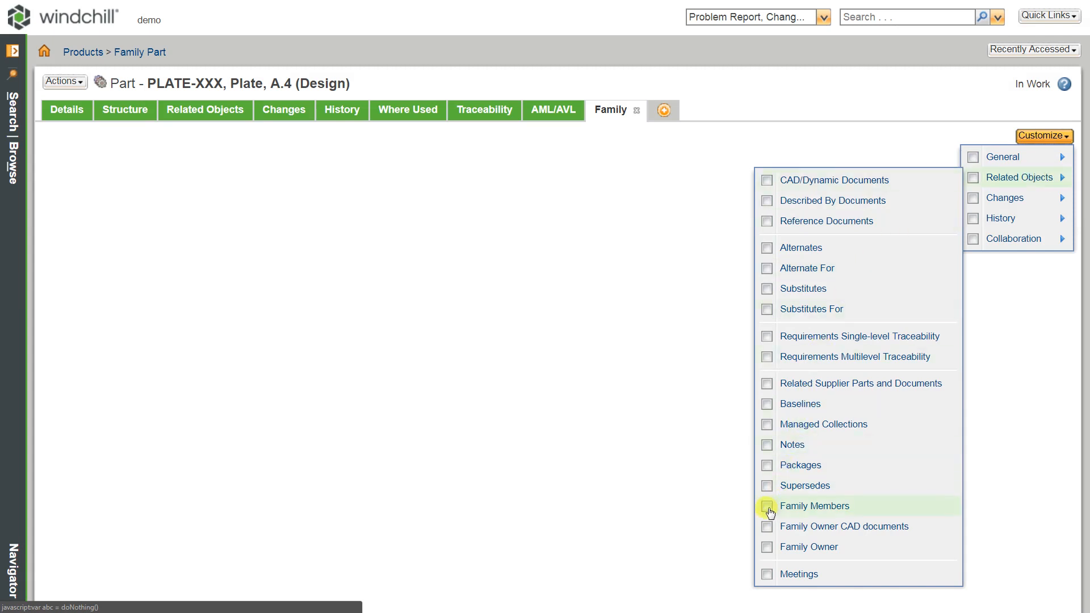
left_click(767, 547)
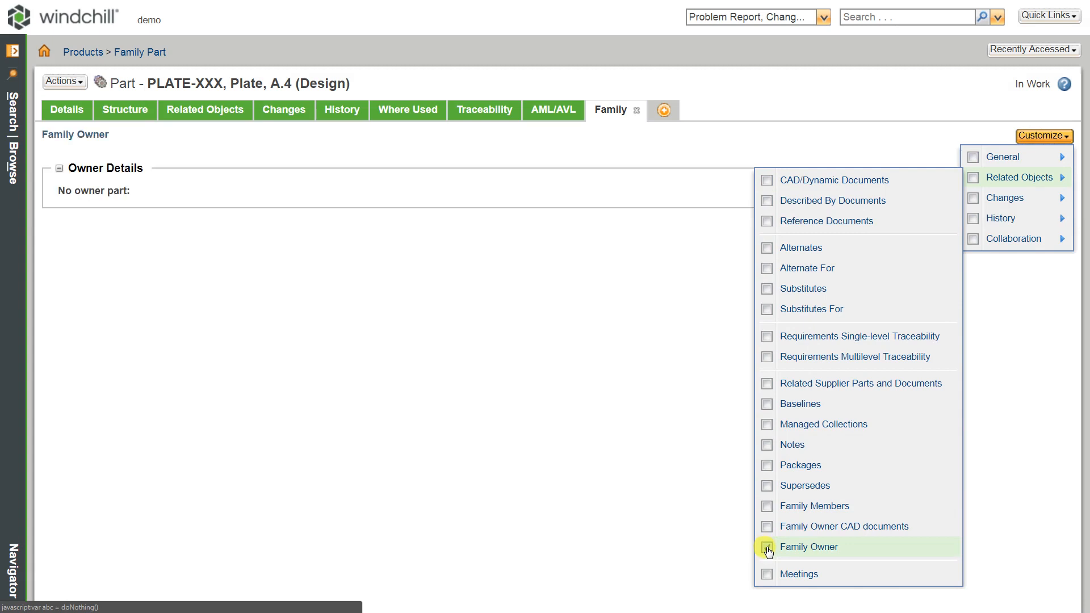
left_click(769, 510)
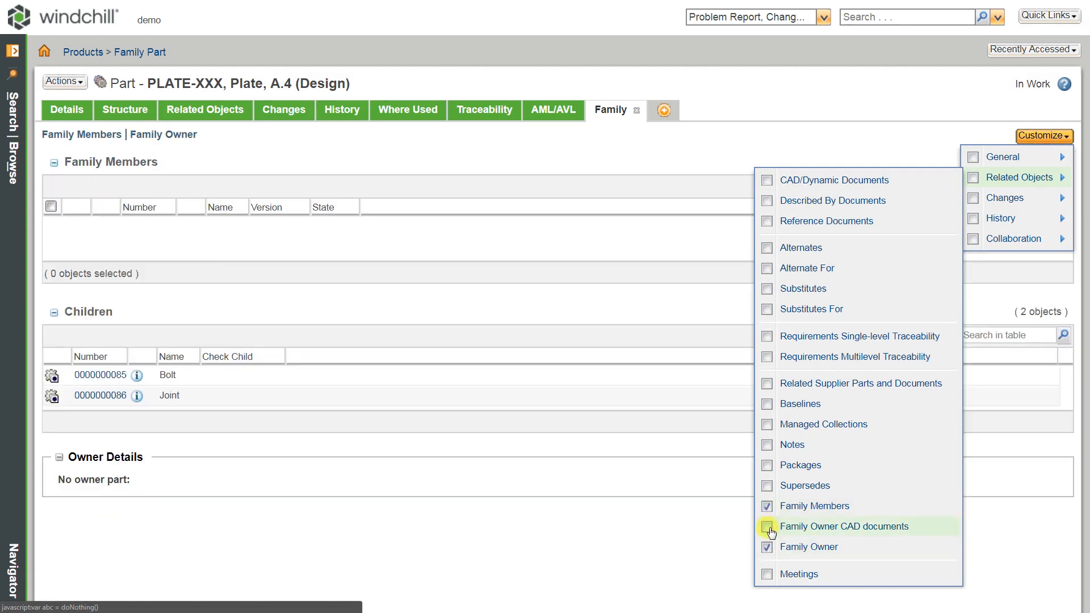
left_click(768, 527)
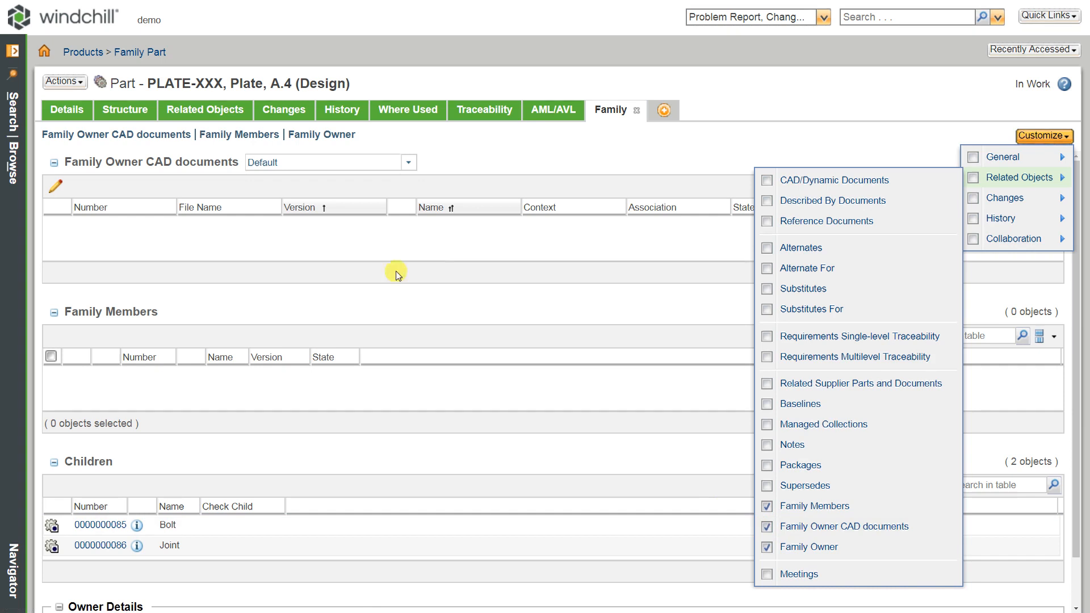
left_click(520, 152)
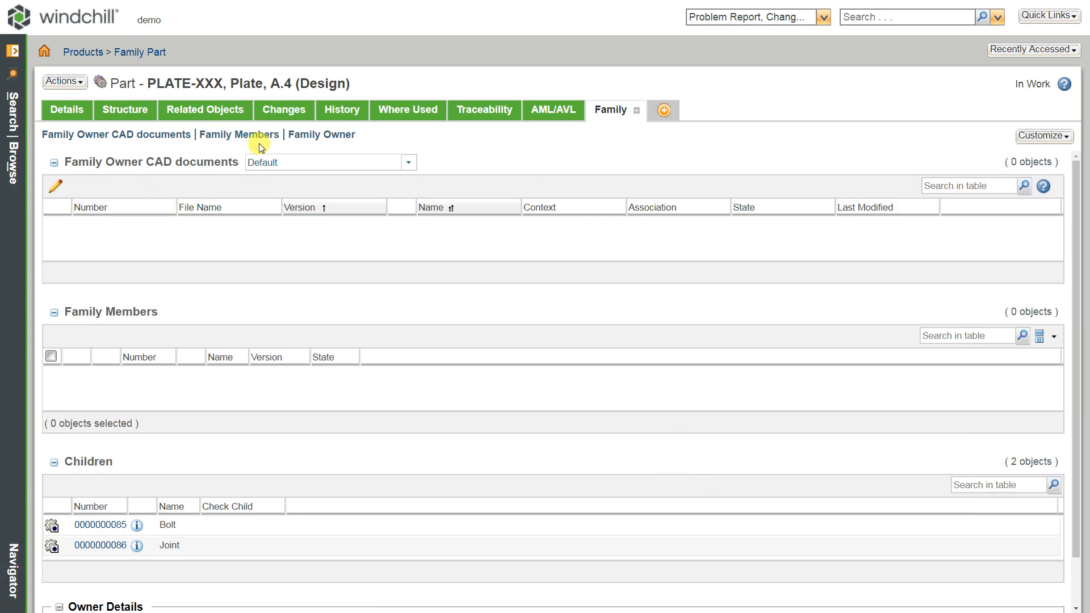
Step: Reorder the Family tab's sections to Family Owner, Family Members and Family Owner CAD documents
left_click(314, 136)
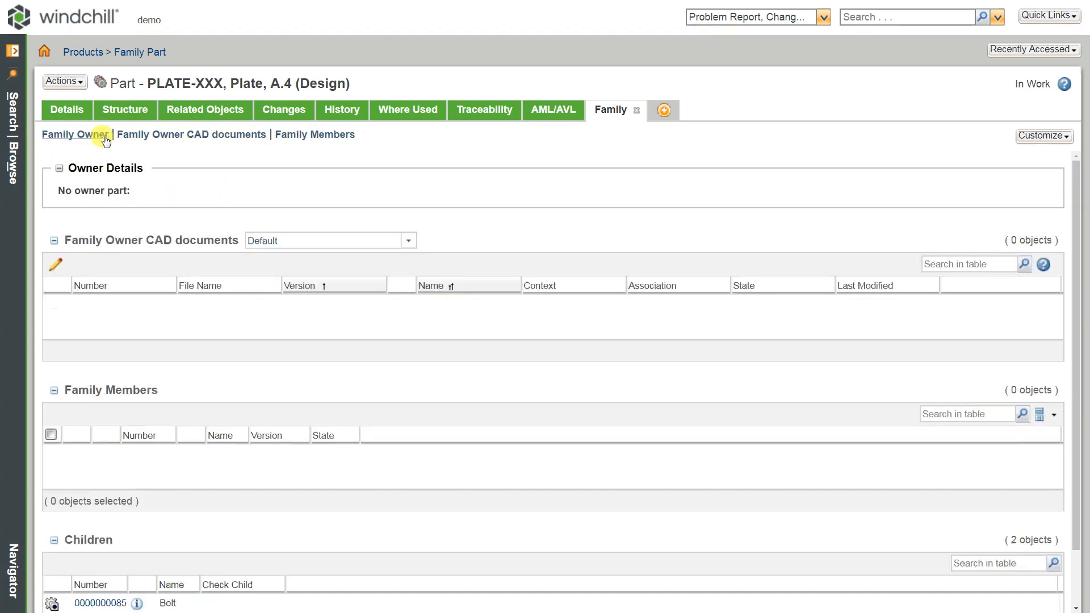
left_click(346, 135)
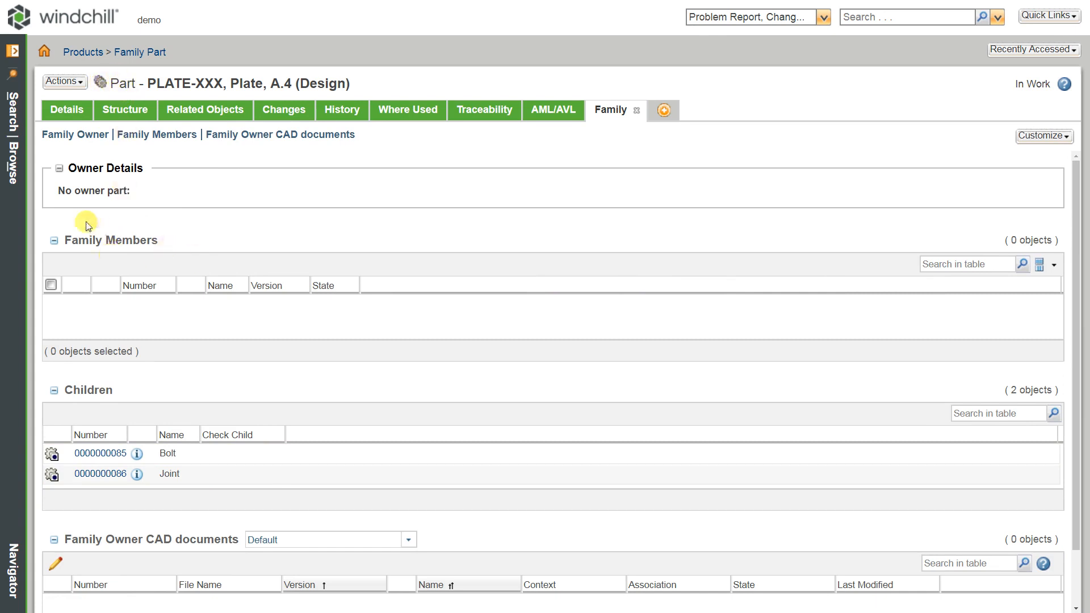
left_click_drag(156, 239, 71, 242)
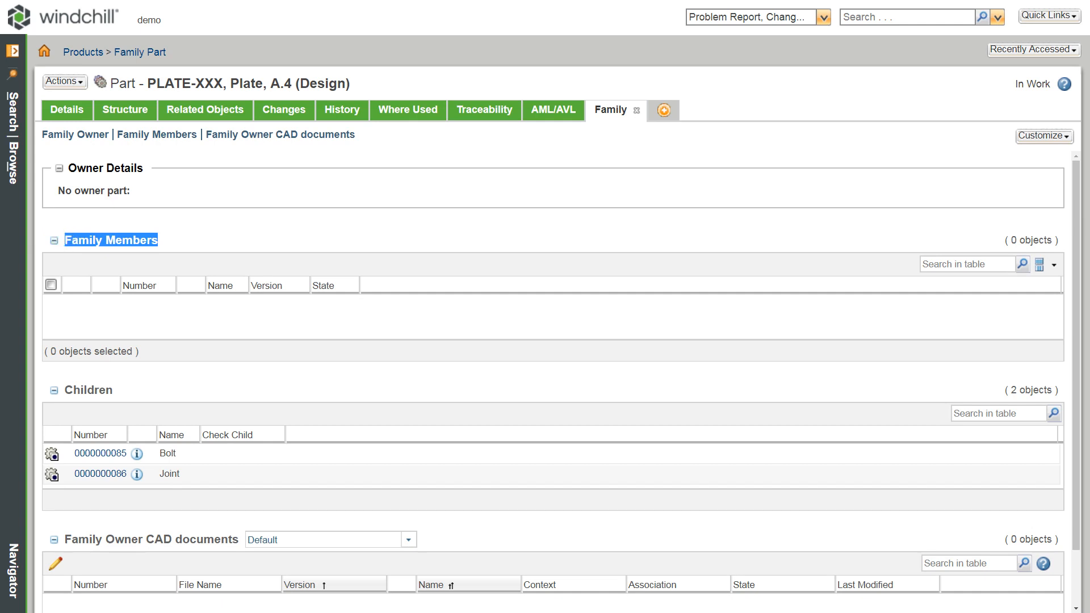
Step: Check out PLATE-XXX and search for family members to add using the name PLATE*
left_click(64, 81)
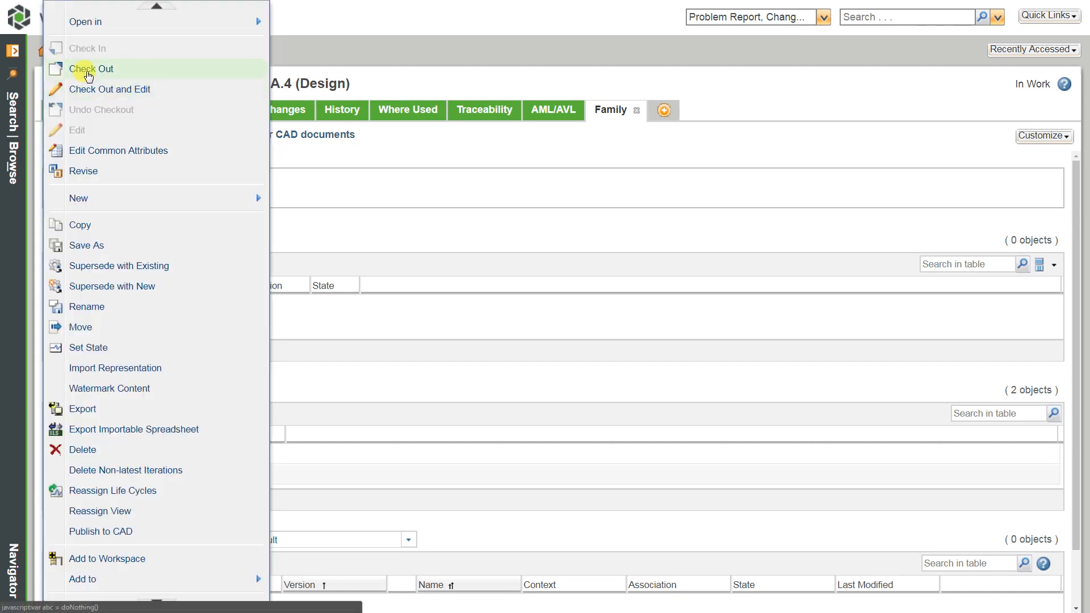
left_click(88, 71)
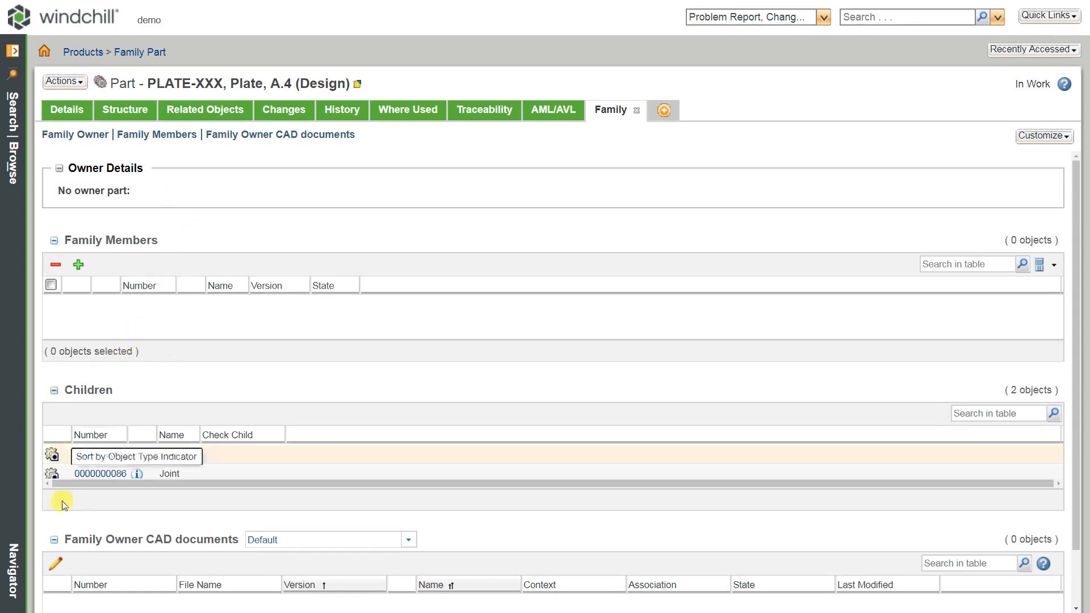
left_click(83, 266)
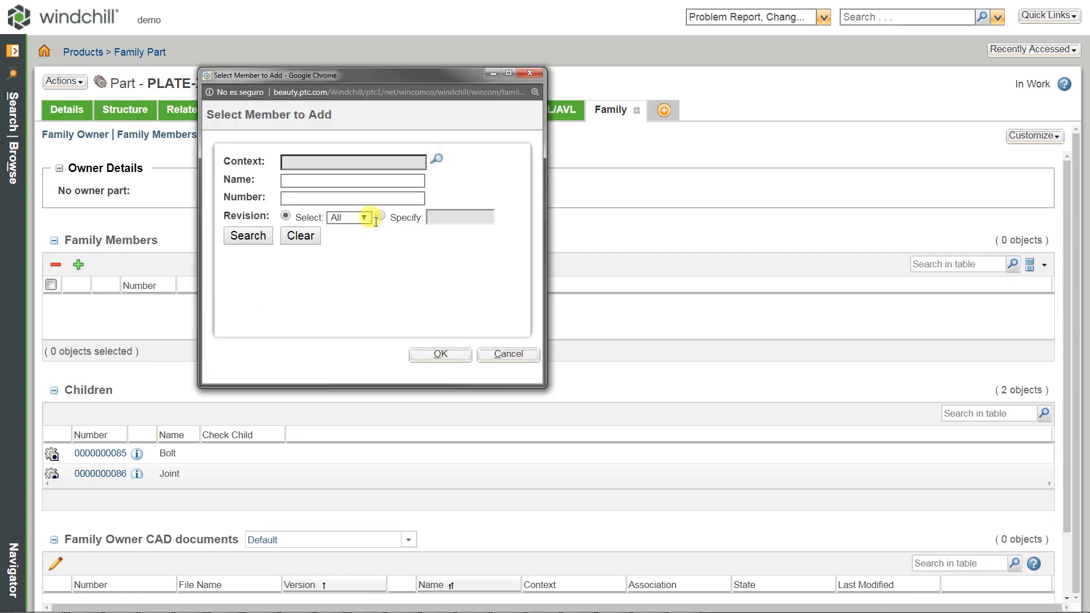
left_click(321, 182)
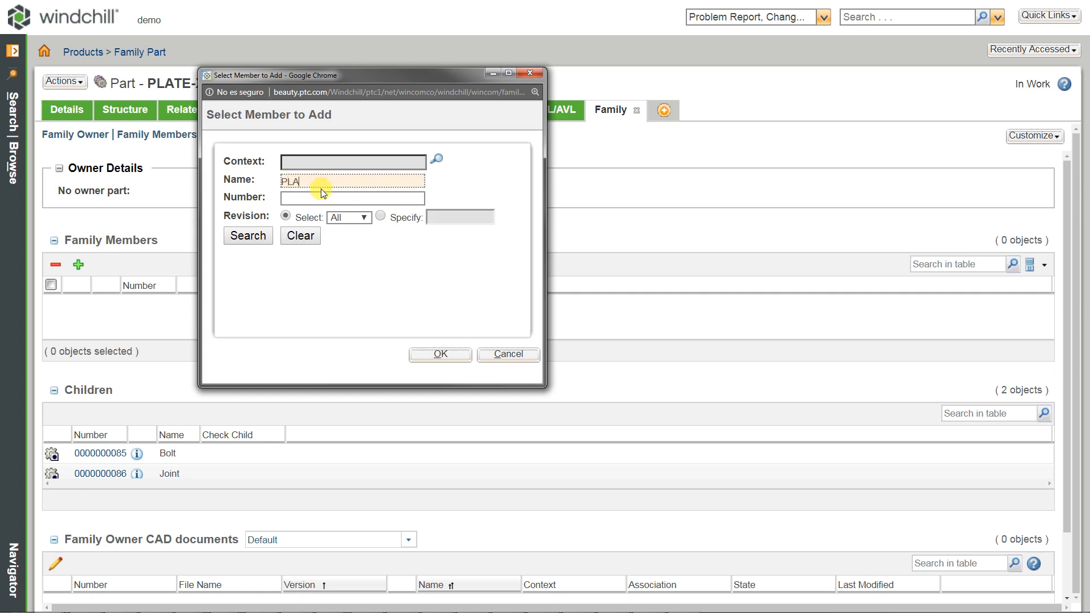
type("PLATE*")
left_click(253, 241)
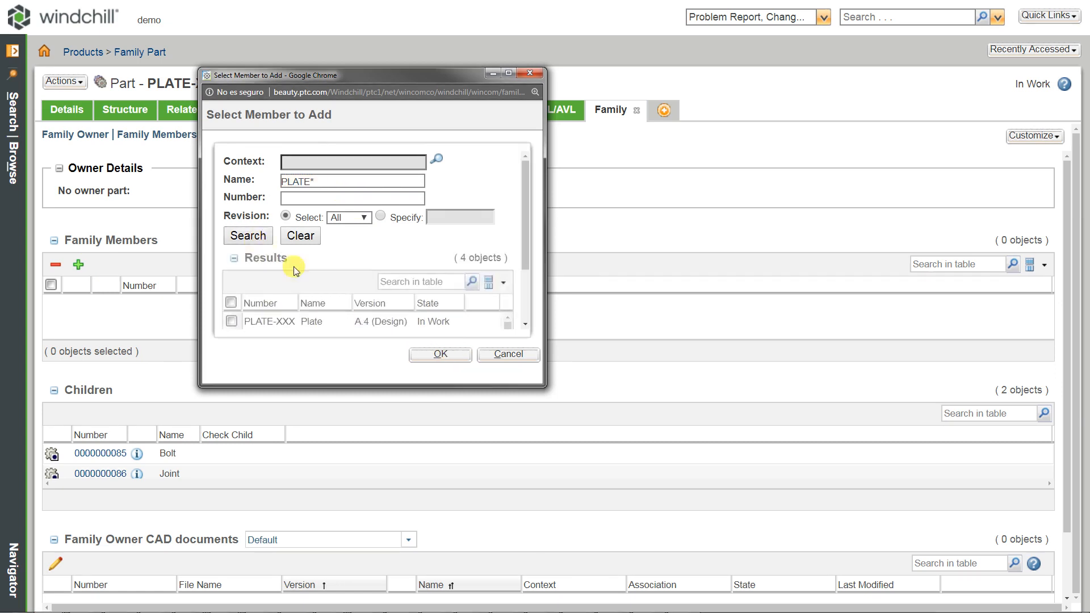
Step: Add PLATE-101, PLATE-102 and PLATE-103 as family members, enlarging the member table to show them all
left_click_drag(542, 385, 718, 531)
left_click_drag(437, 411, 435, 464)
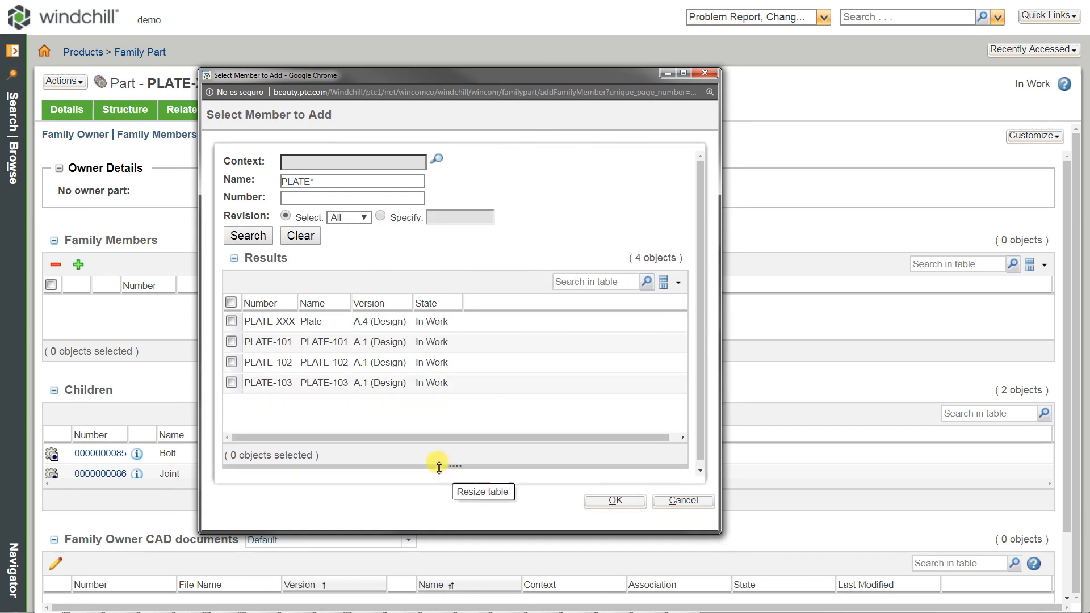
left_click(231, 342)
left_click(233, 361)
left_click(232, 382)
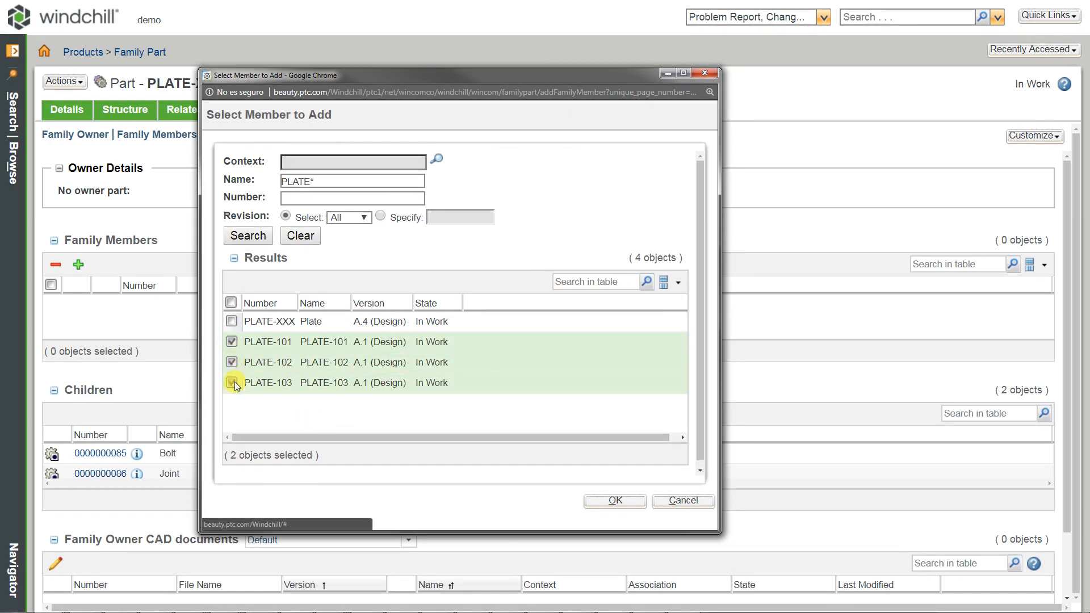
left_click(619, 503)
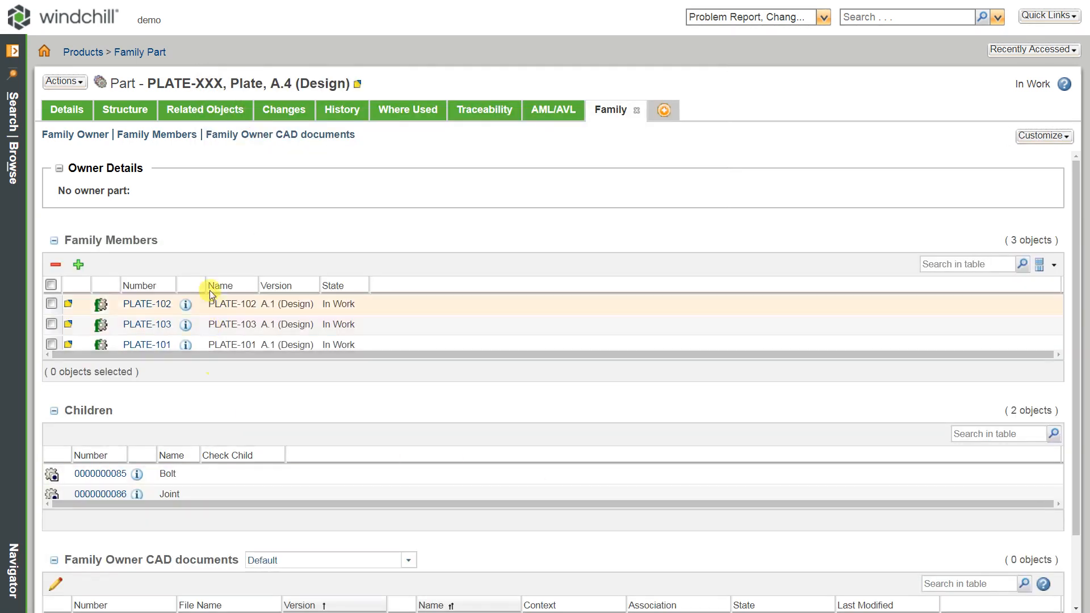
left_click_drag(236, 384, 236, 410)
mouse_move(74, 356)
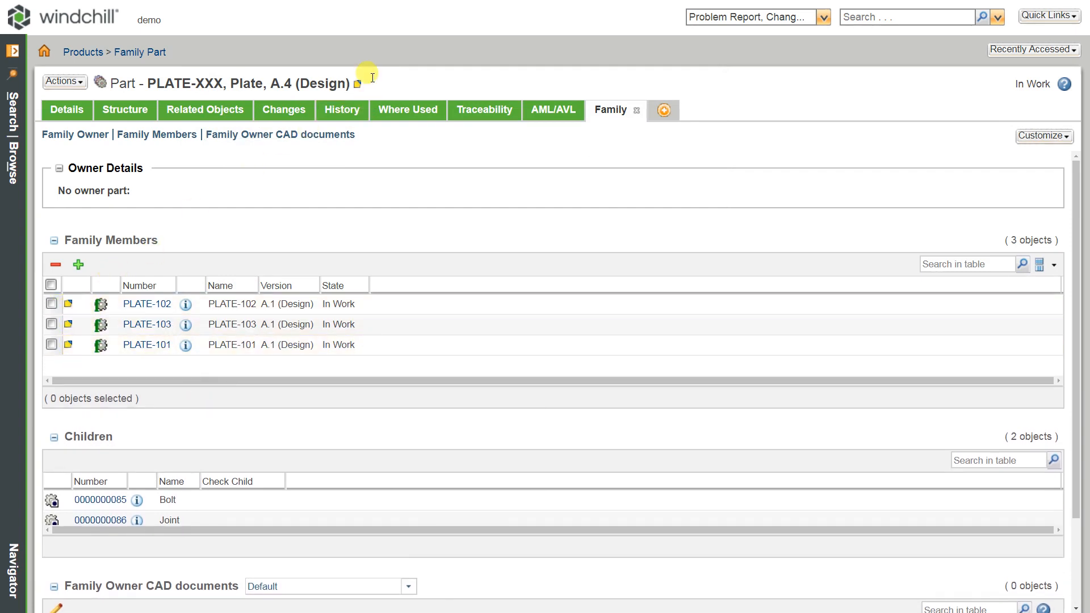
Step: Check in PLATE-XXX without a comment, leaving the keep checked out and publish to CAD options off
left_click(65, 82)
left_click(87, 130)
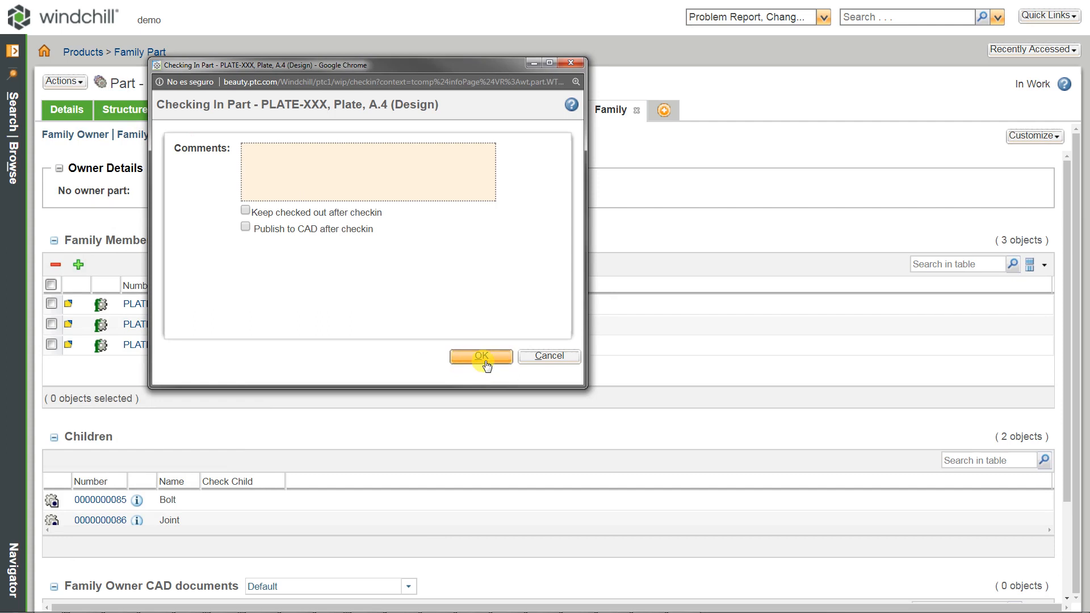
left_click(486, 356)
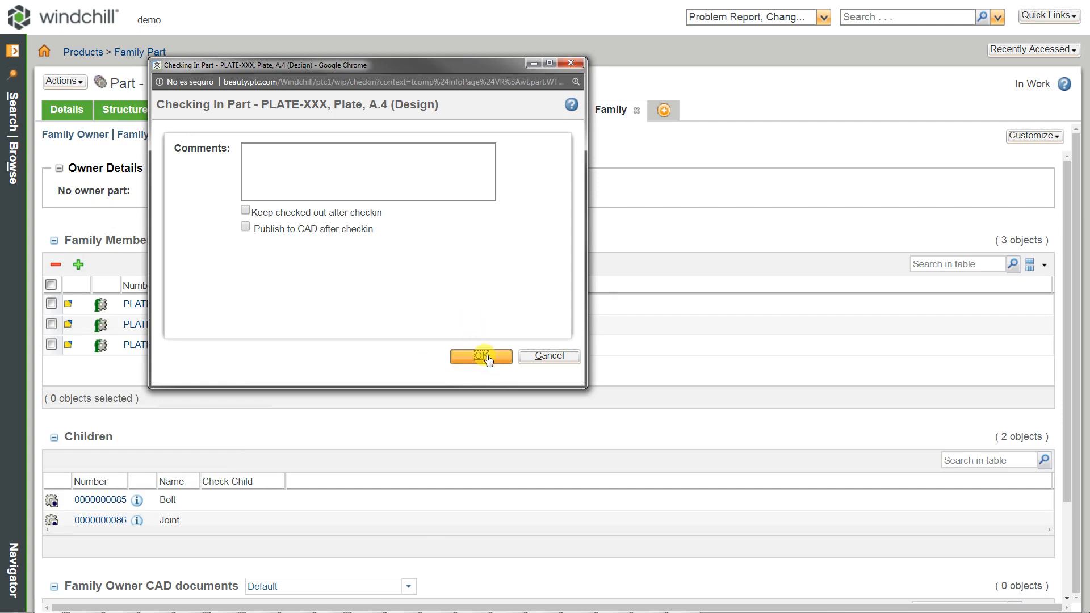
left_click(481, 356)
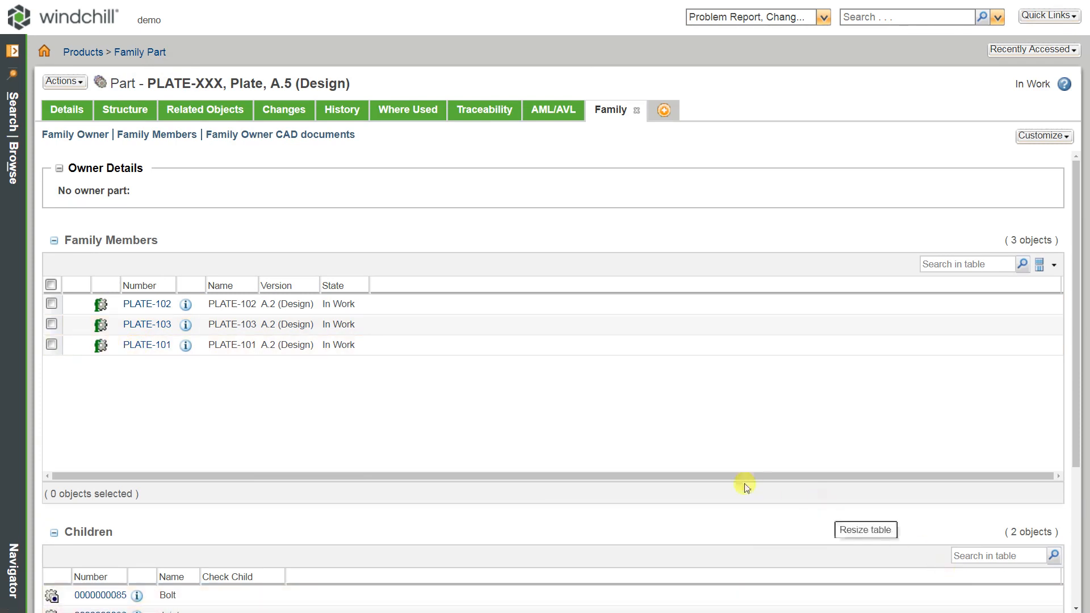
Step: Return to the Family Part product's folders, open PLATE-101's information page and examine its family owner details
left_click(13, 51)
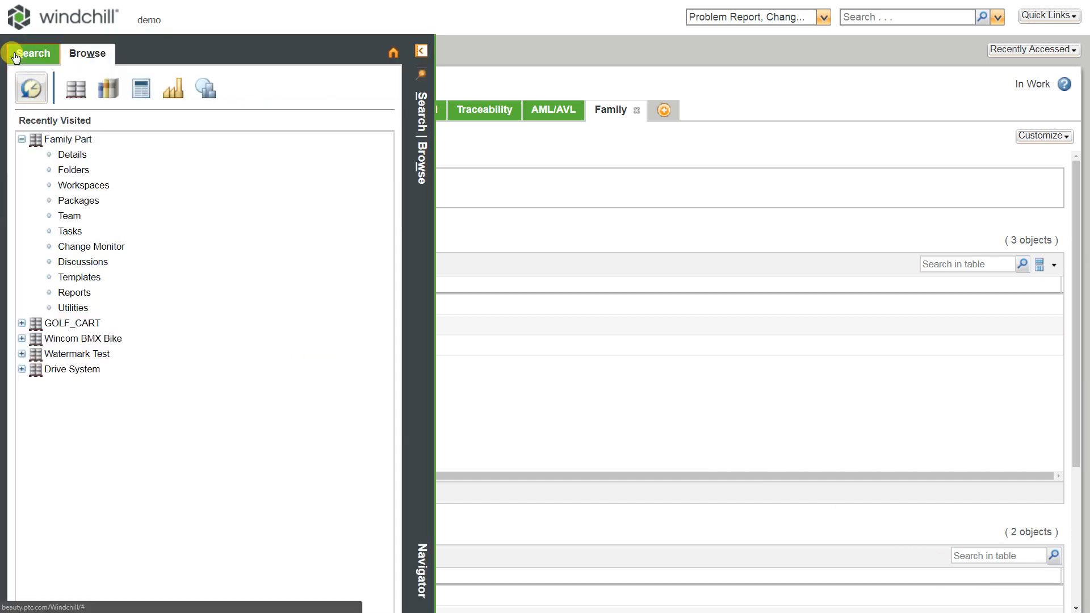
left_click(72, 170)
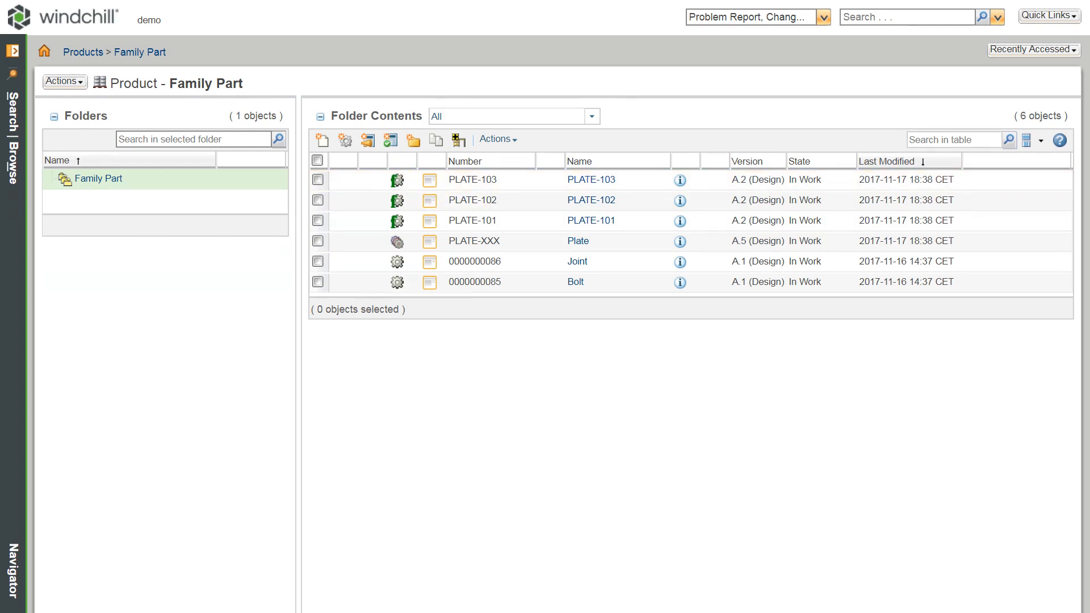
left_click(680, 221)
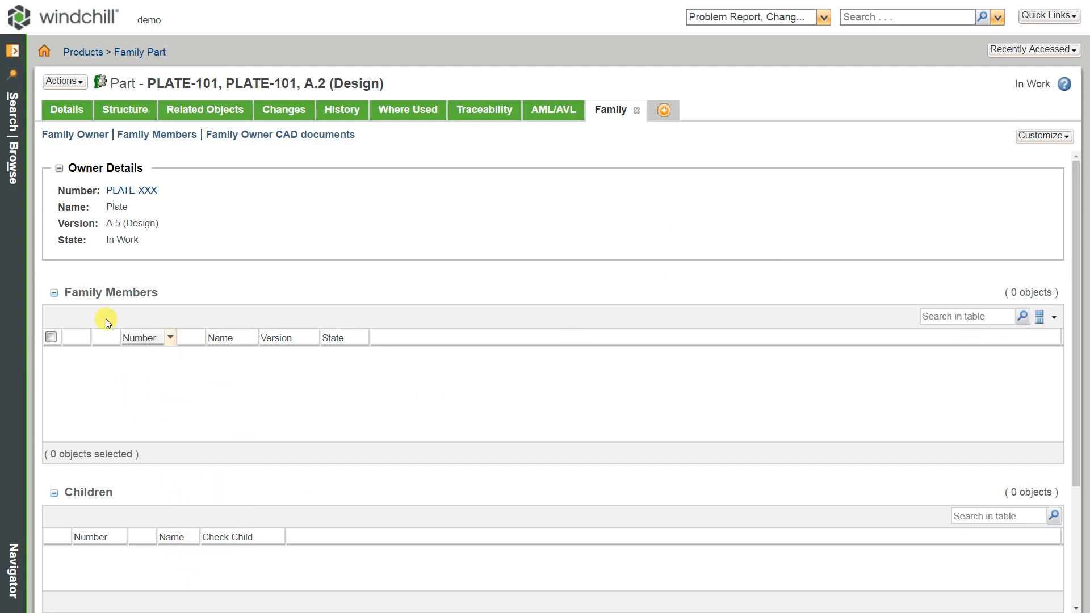
left_click_drag(149, 242, 47, 197)
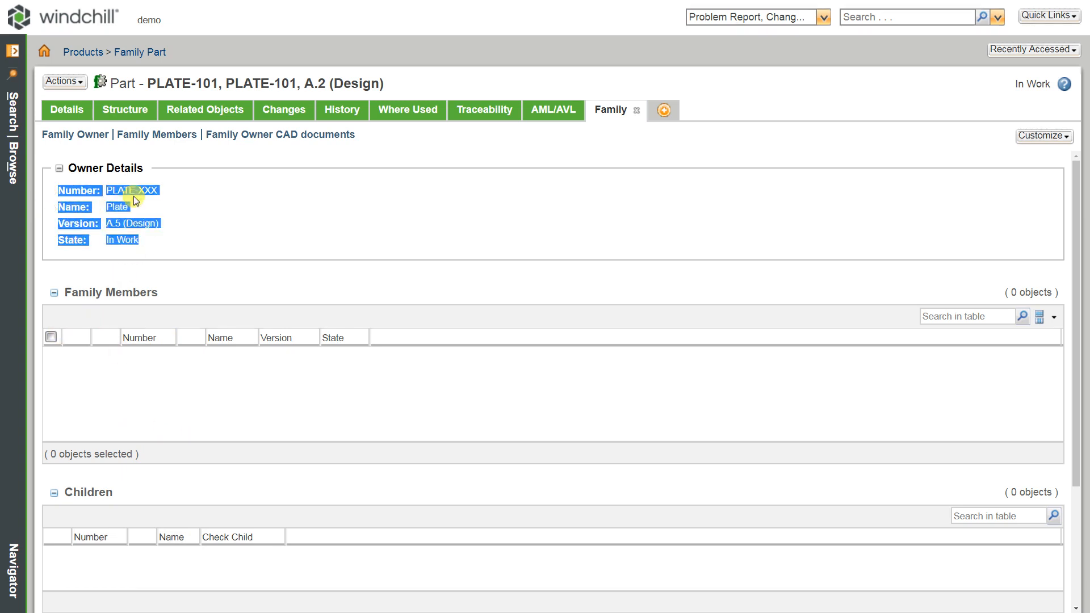